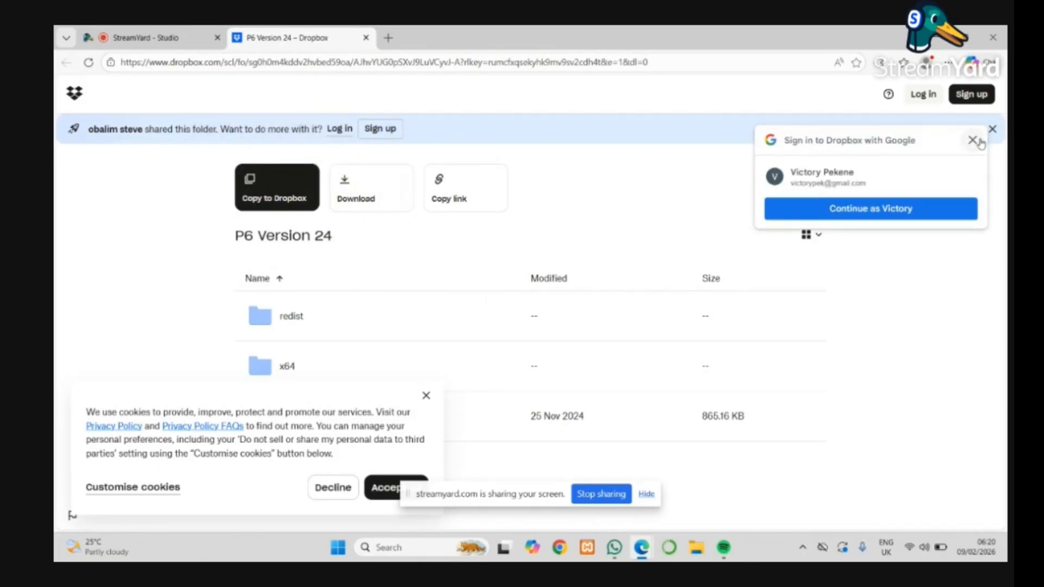
Start downloading the shared P6 Version 24 folder without signing in to Dropbox, and cancel the download.
click(972, 140)
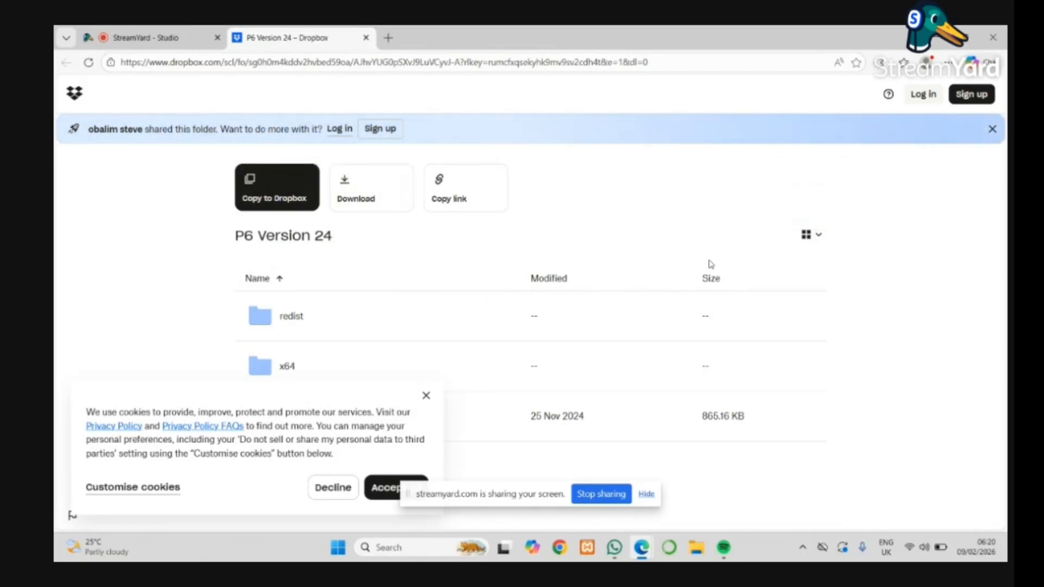
click(356, 193)
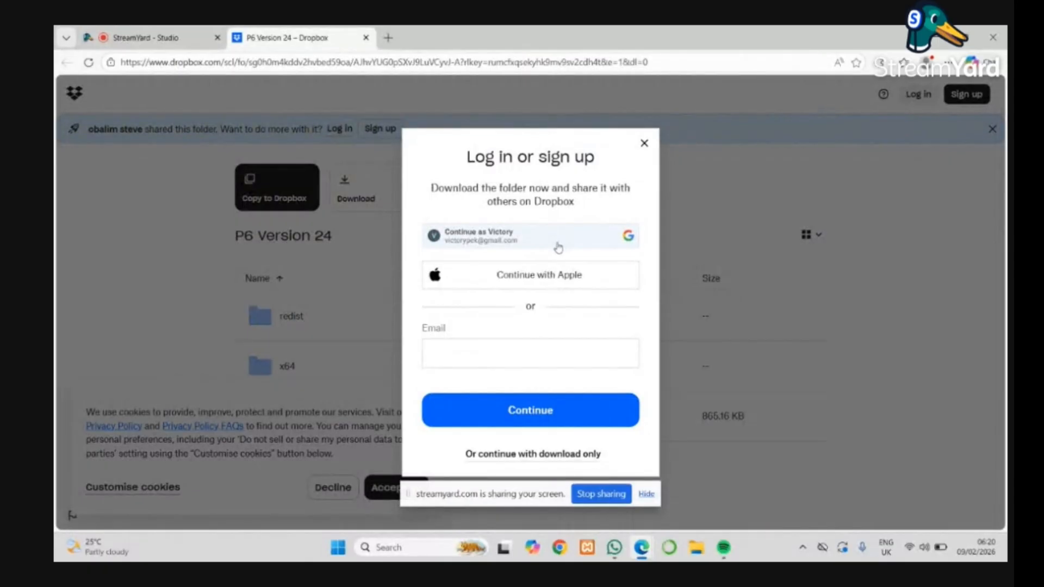
click(555, 349)
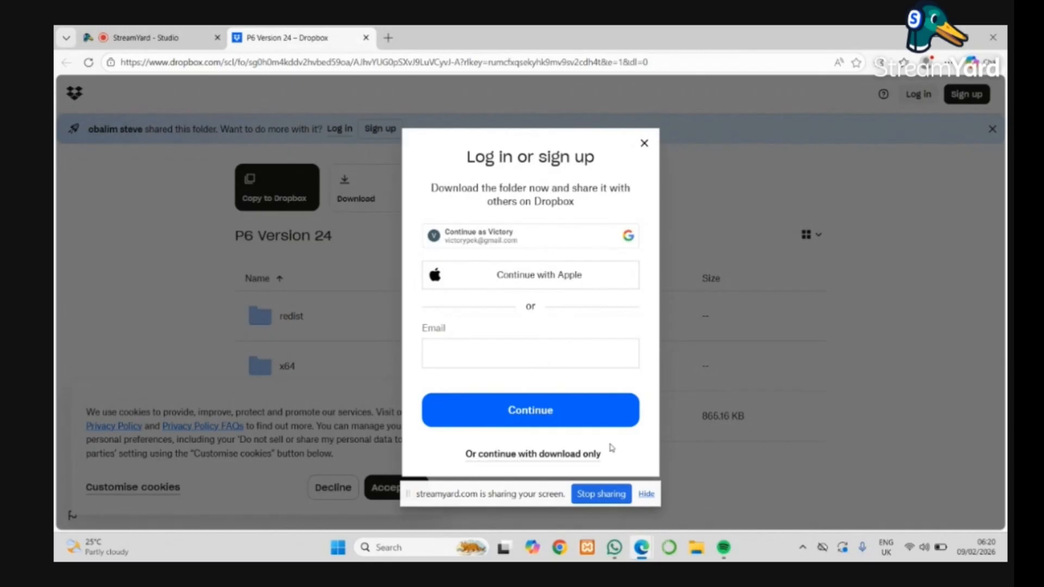
click(591, 455)
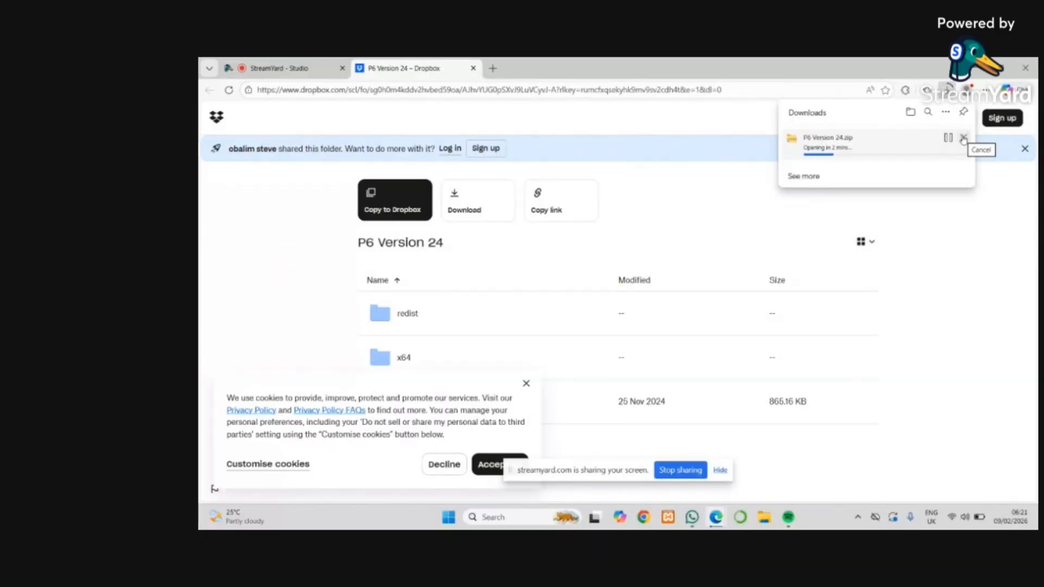
click(963, 138)
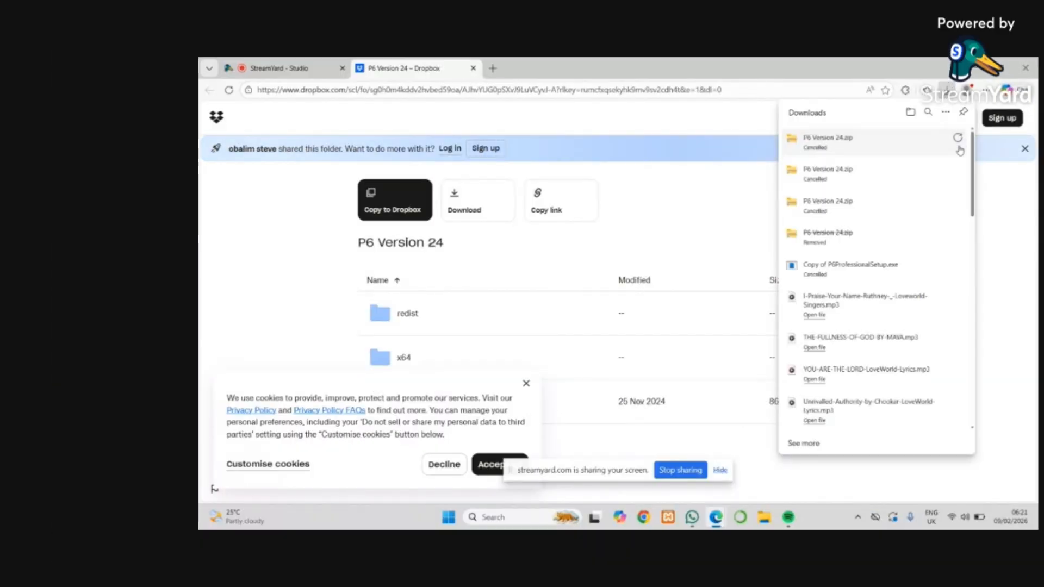
Move the zipped P6 Version 24 archive to an empty area of the desktop and view its extraction option.
mouse_move(1006, 68)
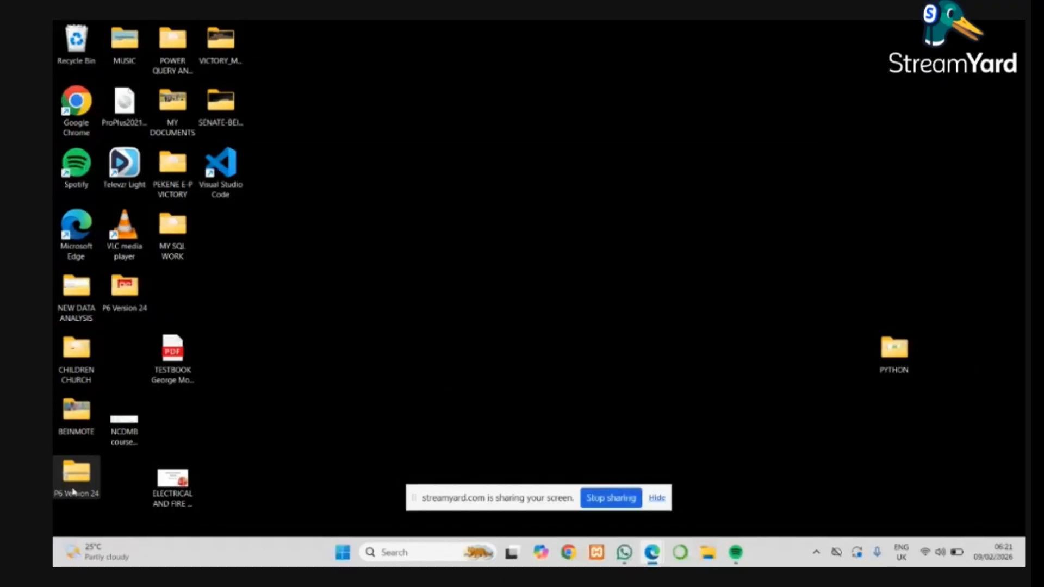
drag(73, 491, 410, 245)
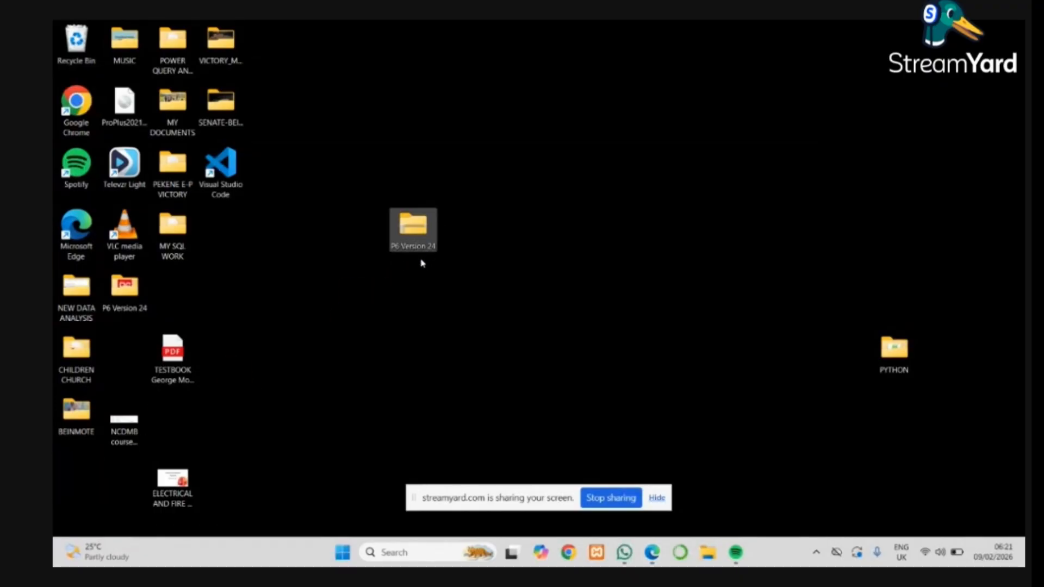
click(424, 223)
right_click(415, 234)
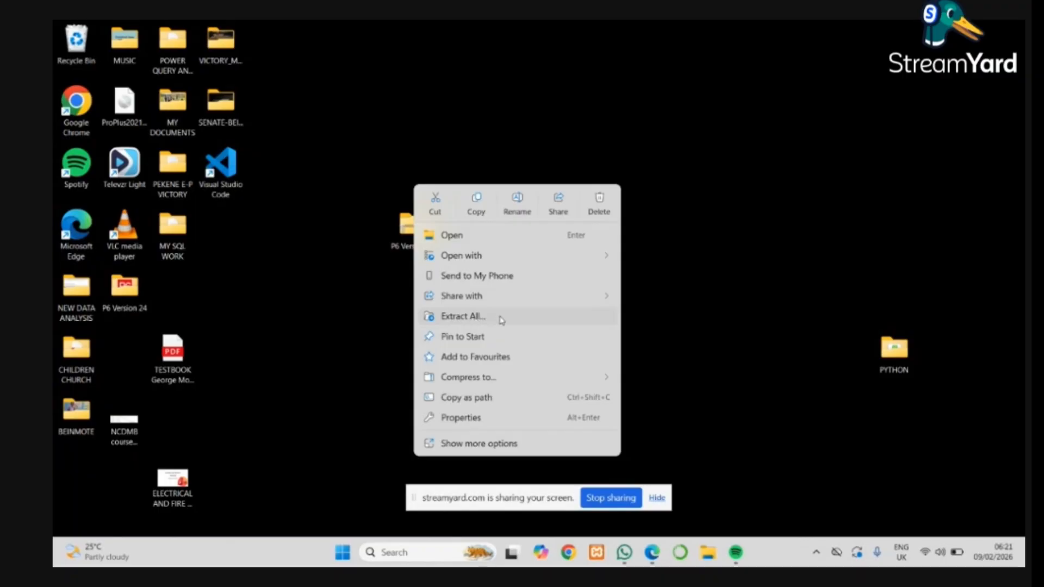
click(658, 311)
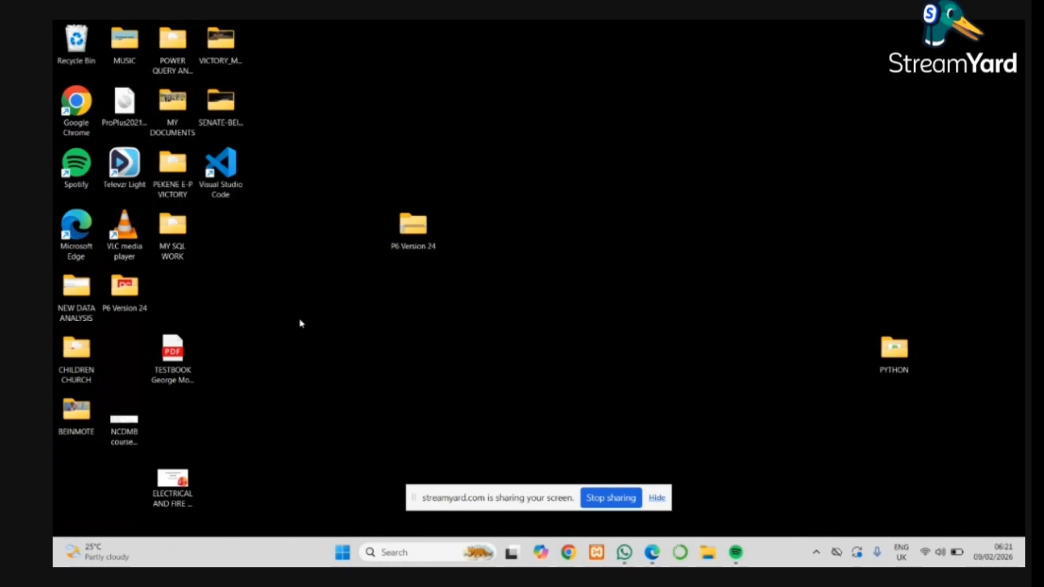
Open the extracted P6 Version 24 folder on the desktop and run P6ProfessionalSetup as administrator.
double_click(131, 299)
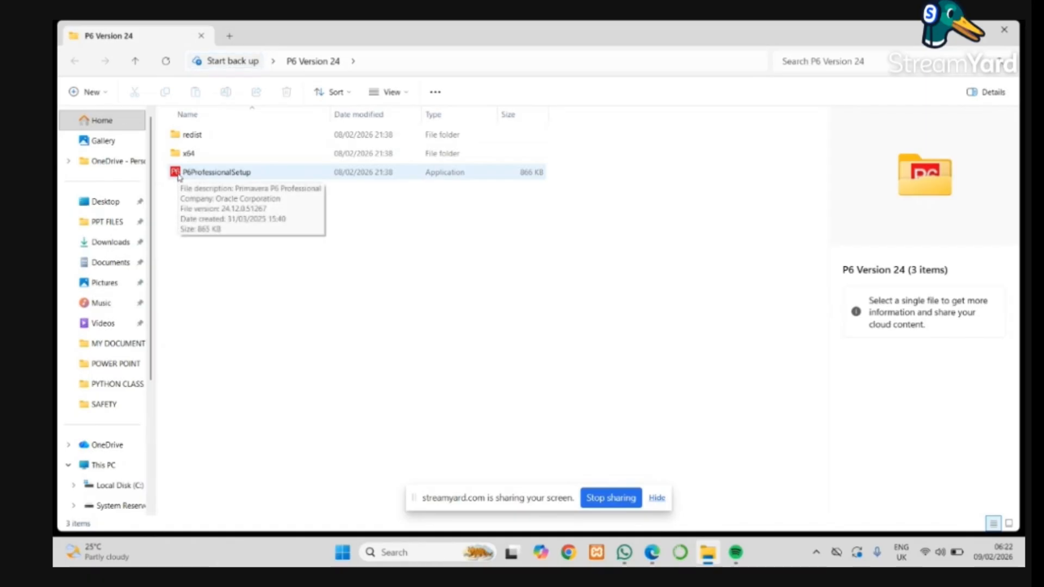
click(219, 173)
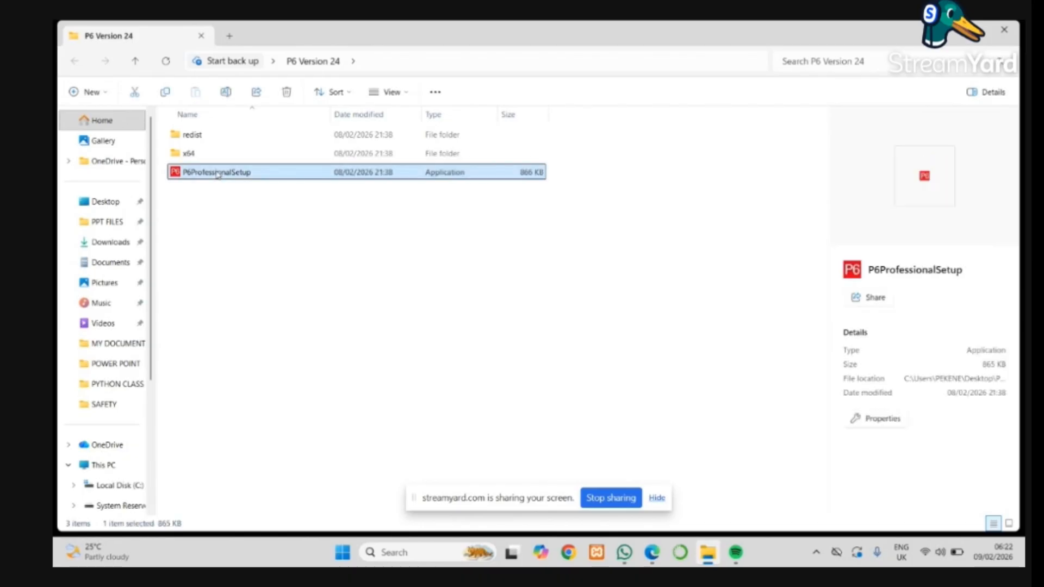
right_click(219, 173)
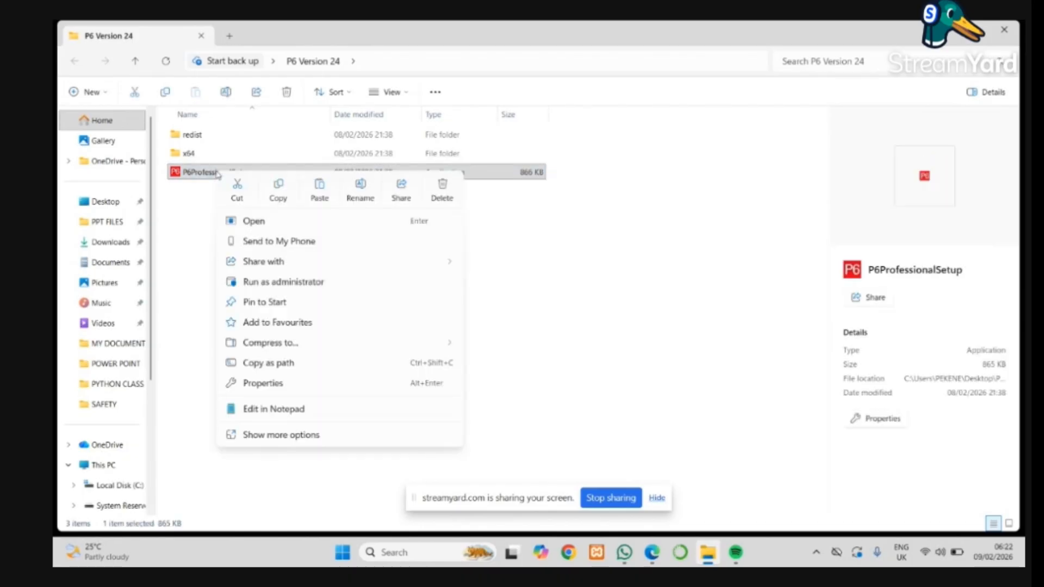
click(303, 283)
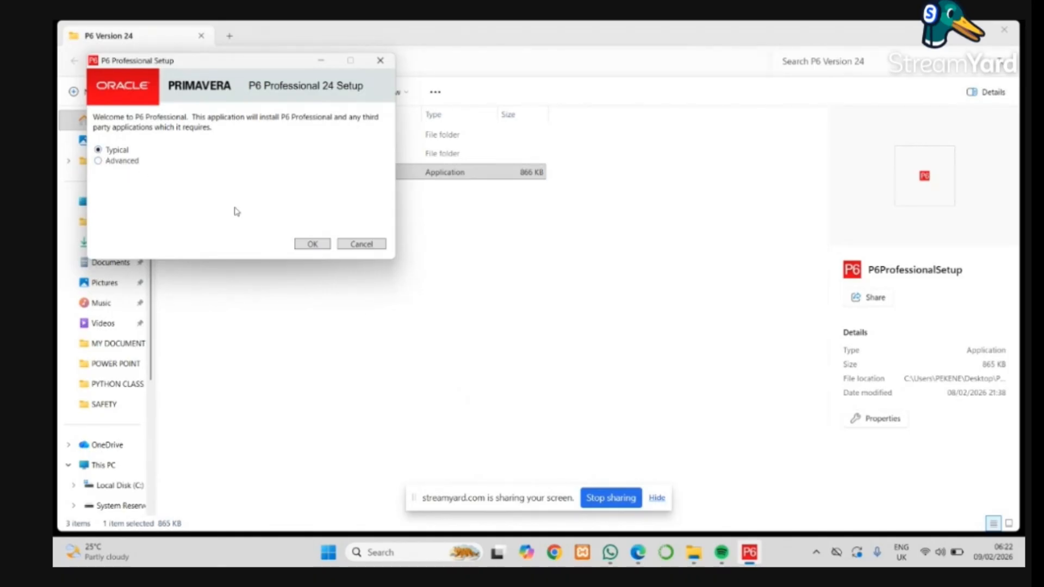
Install P6 Professional 24 with the Typical option and continue to Run Database Configuration.
click(312, 244)
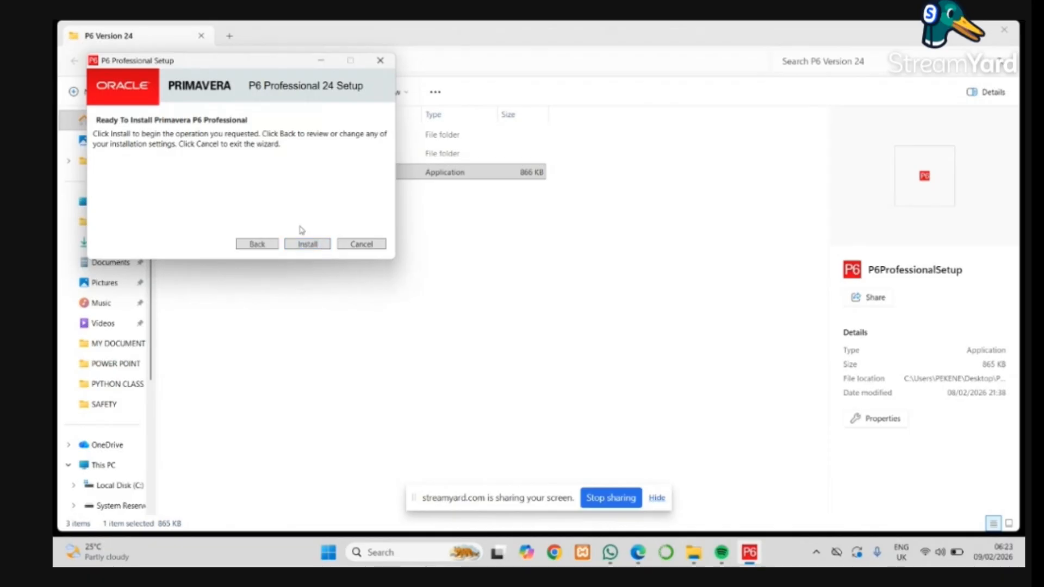
click(317, 246)
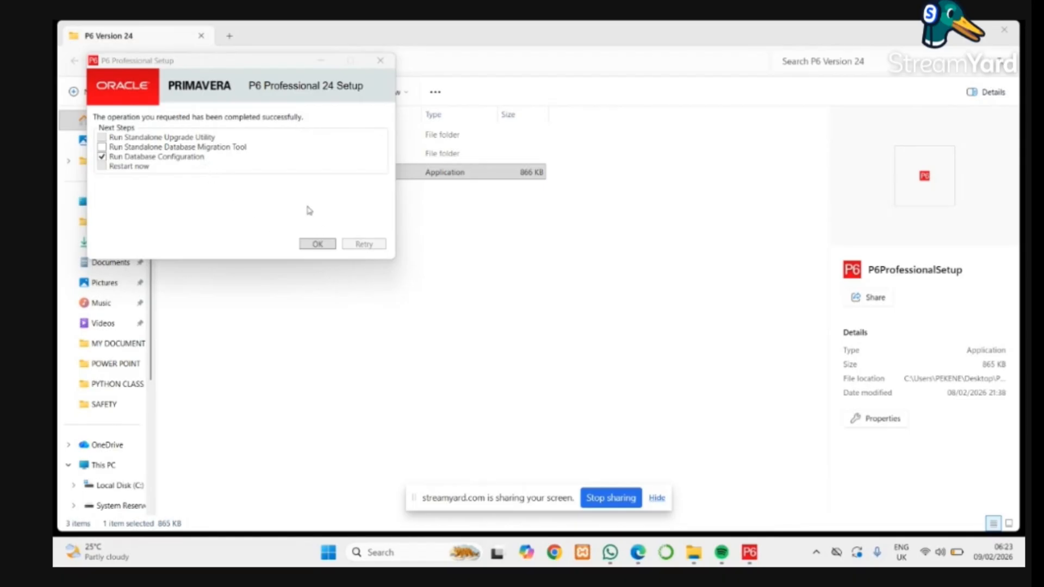
click(314, 245)
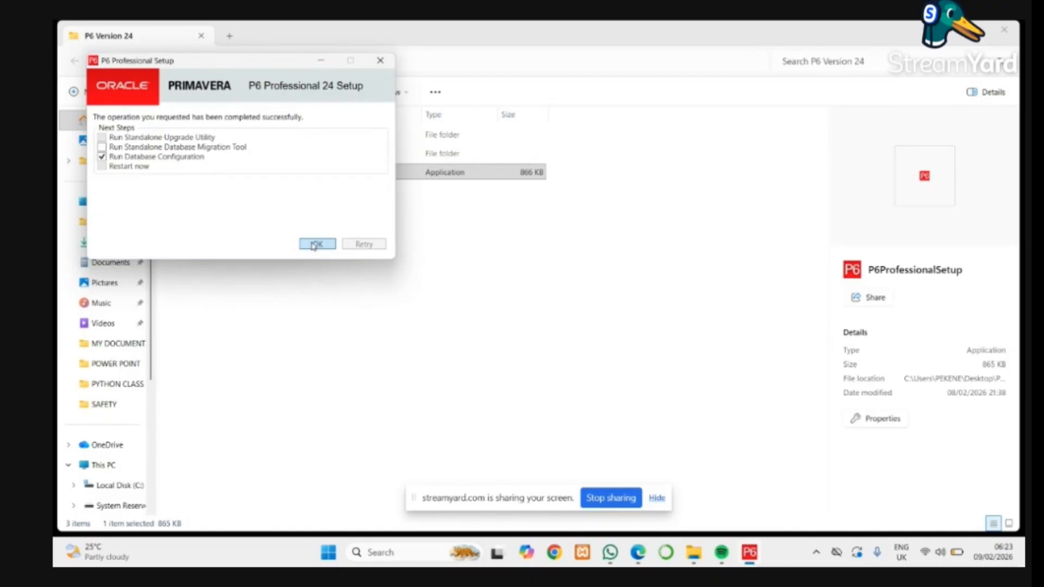
click(315, 246)
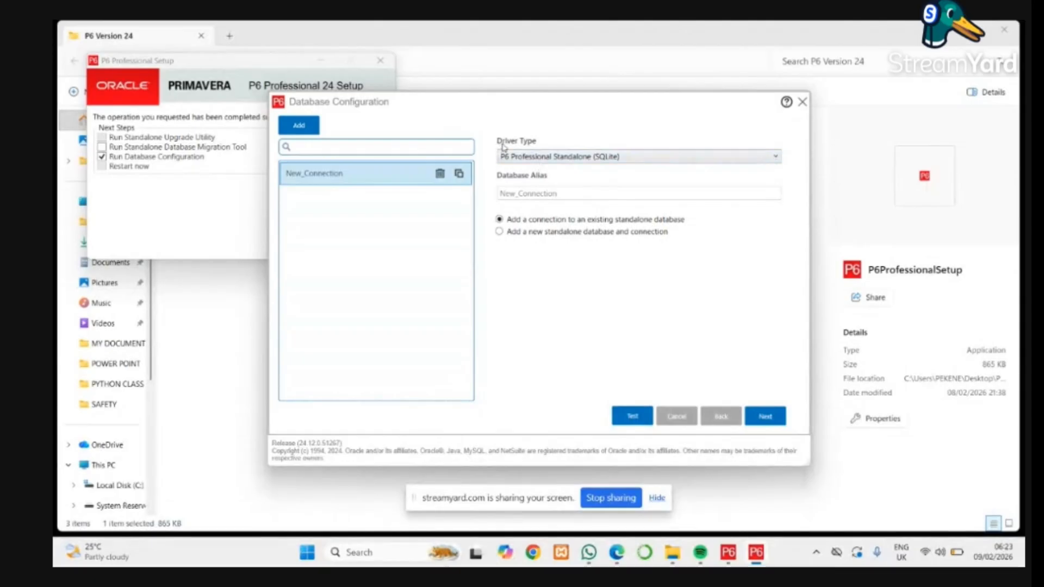
Choose the P6 Professional Standalone (SQLite) driver type and add a new standalone database and connection.
click(776, 157)
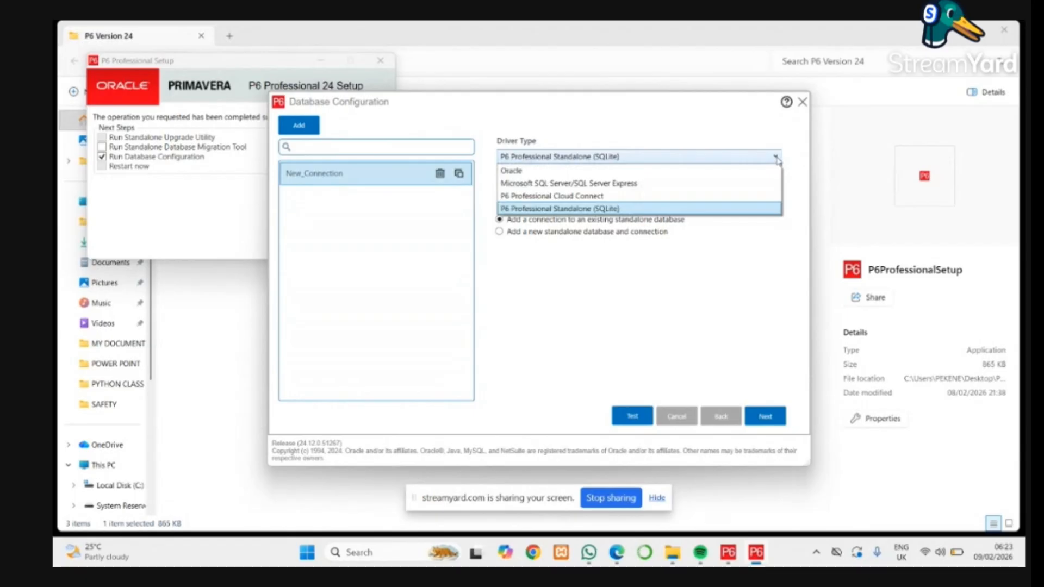
click(776, 158)
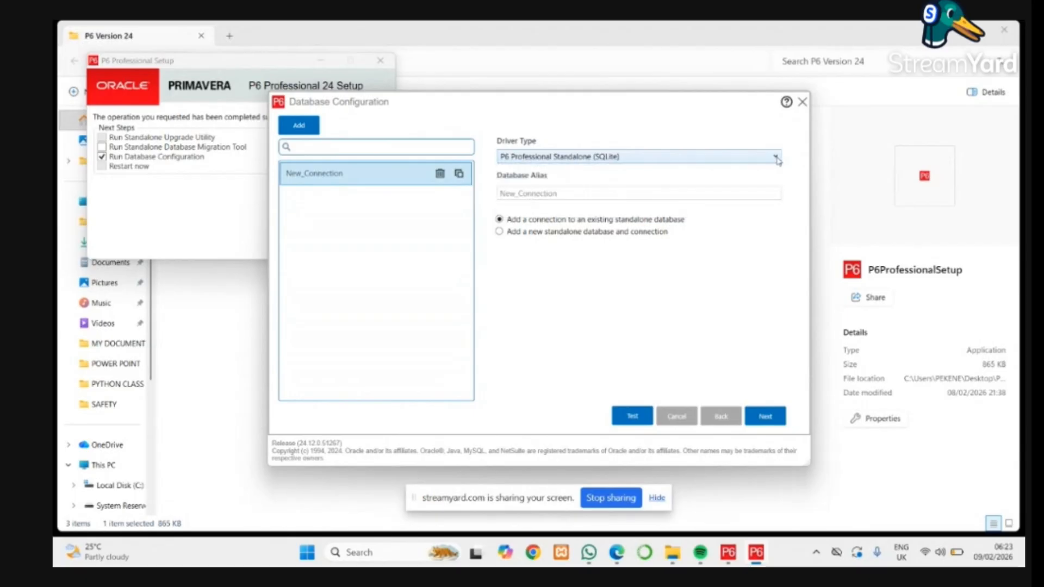
click(777, 157)
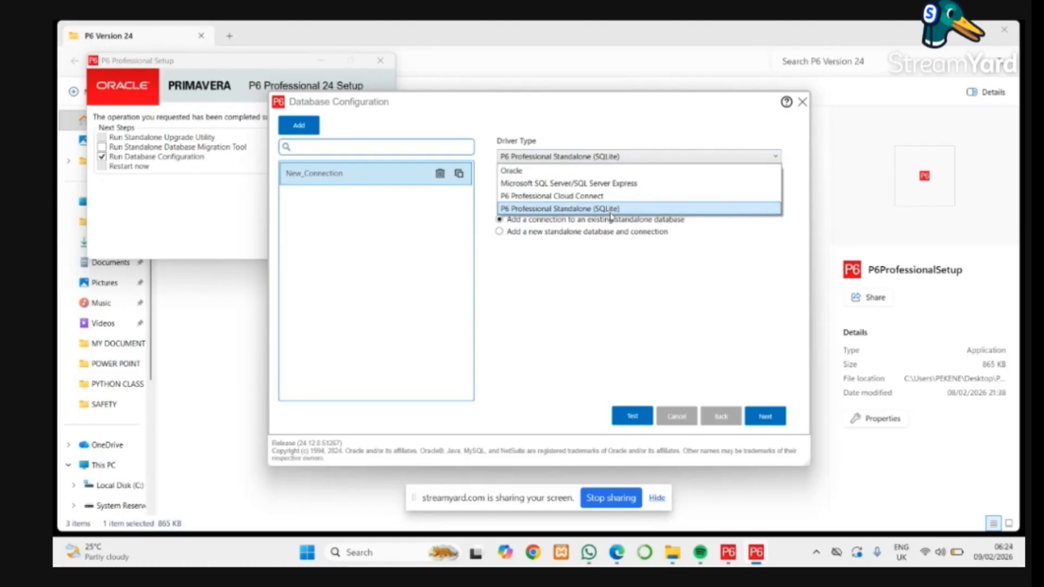
click(614, 213)
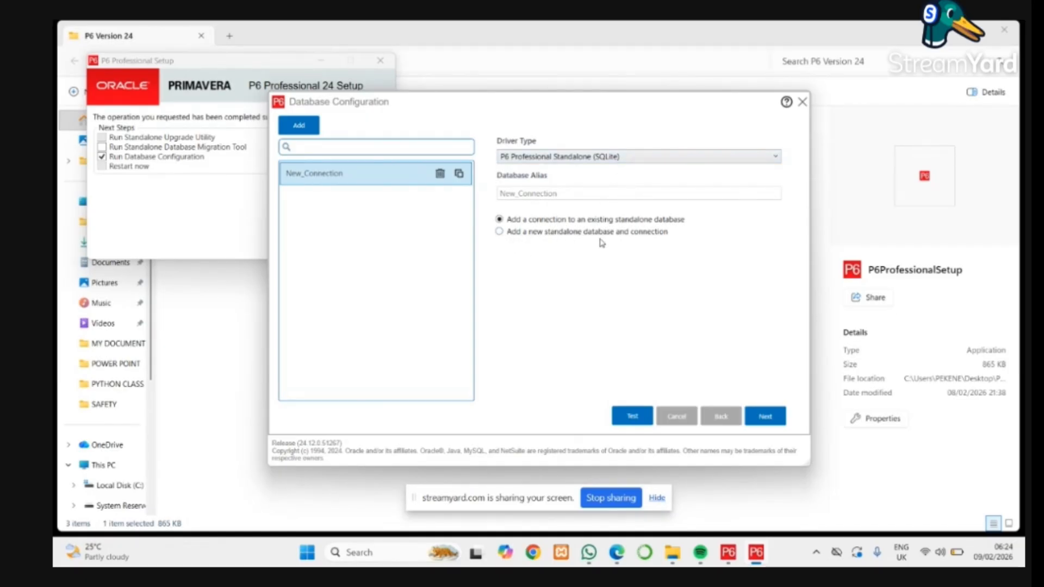
click(499, 233)
click(772, 418)
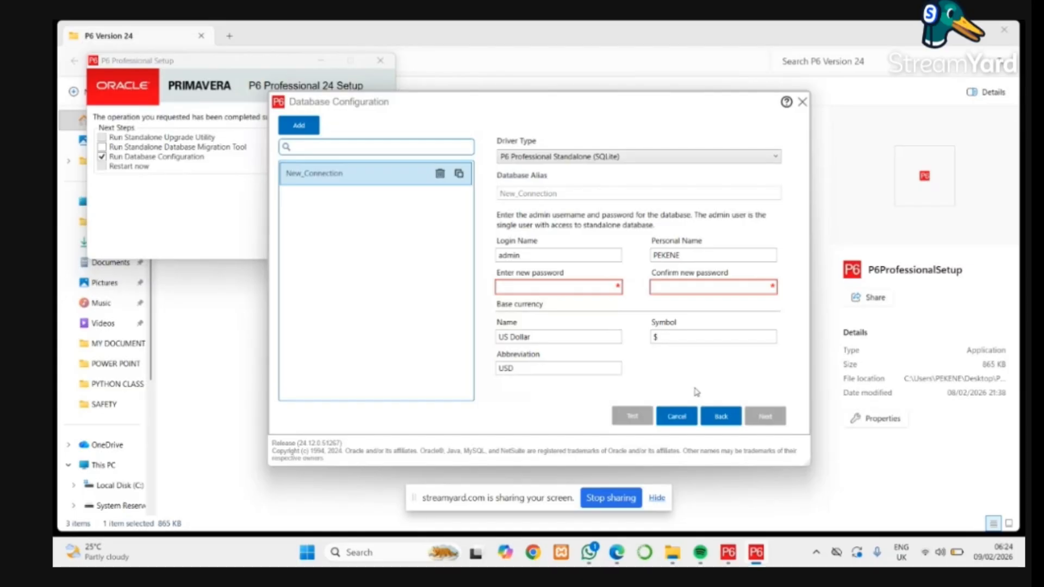
Enter and confirm the new password for the database administrator, keep US Dollar as base currency, and continue.
click(563, 287)
text(admin)
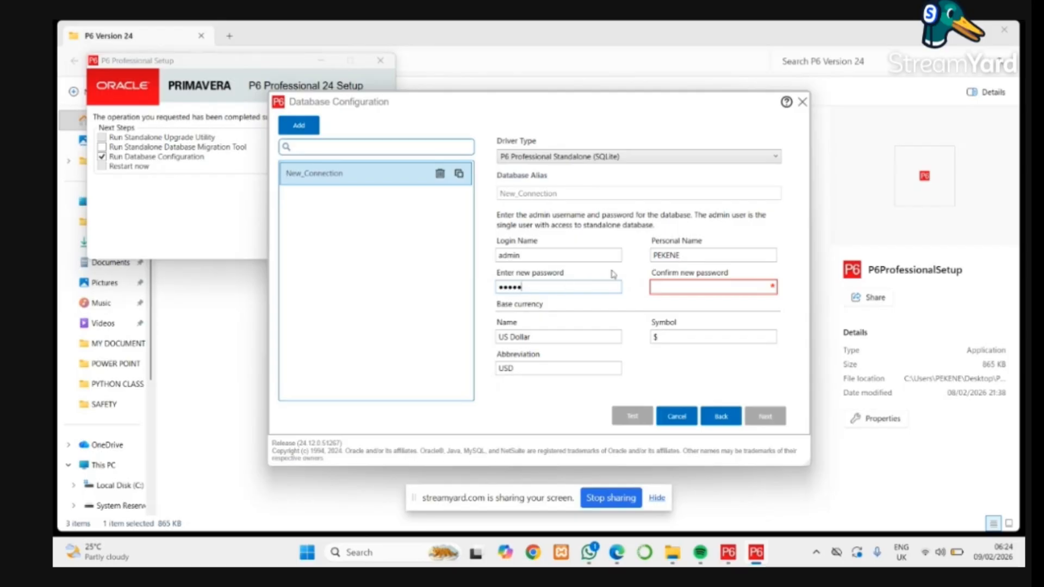
click(701, 290)
text(admin)
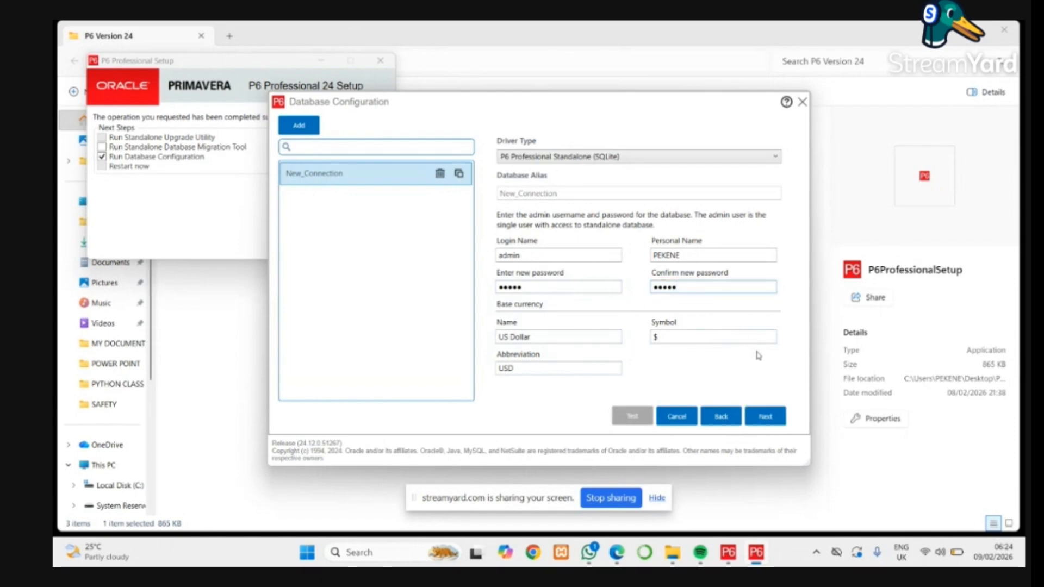
click(770, 418)
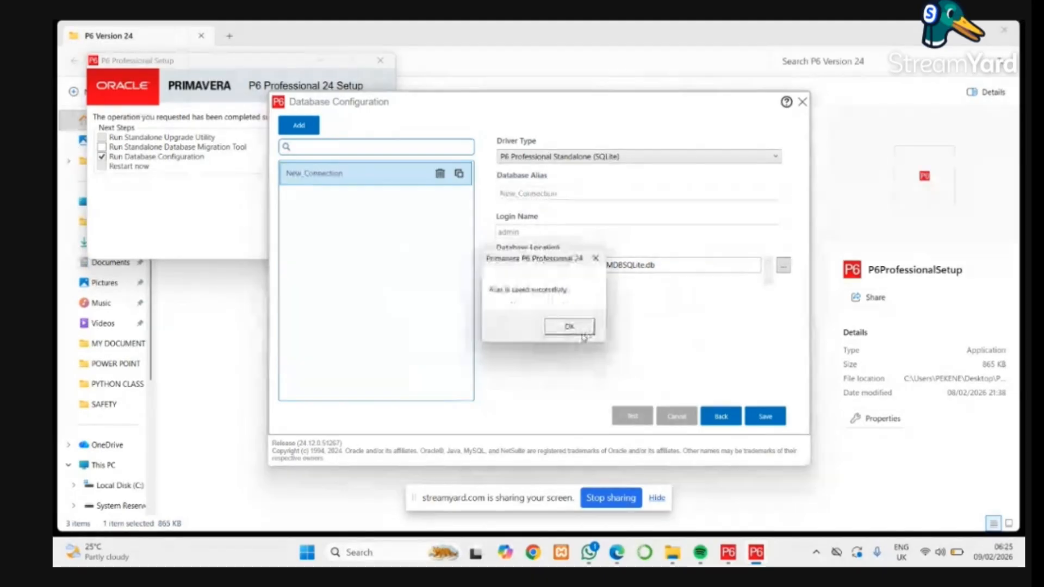
Save the new standalone database with Load sample data enabled and close Database Configuration.
click(569, 327)
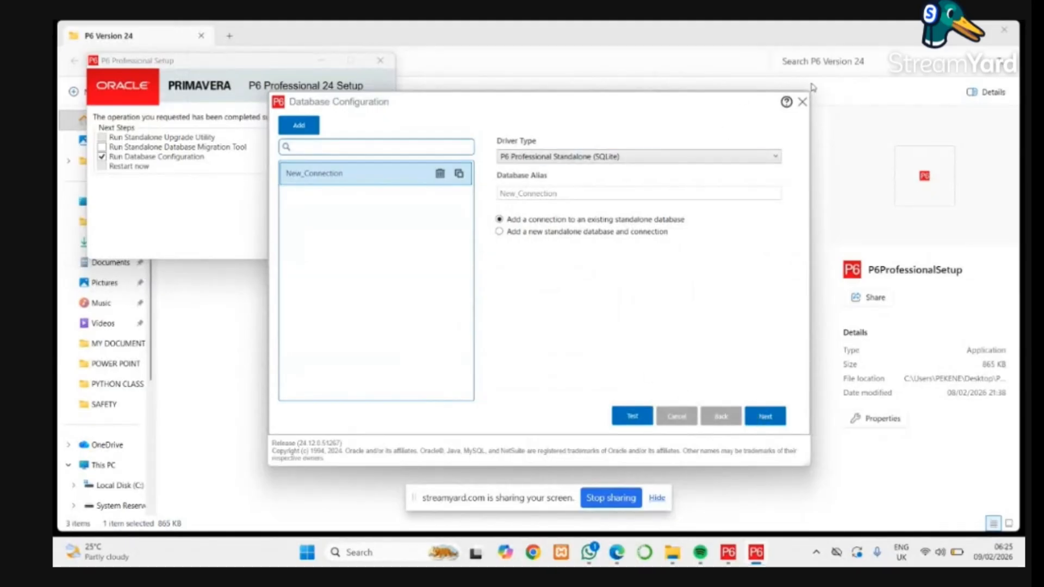
click(803, 107)
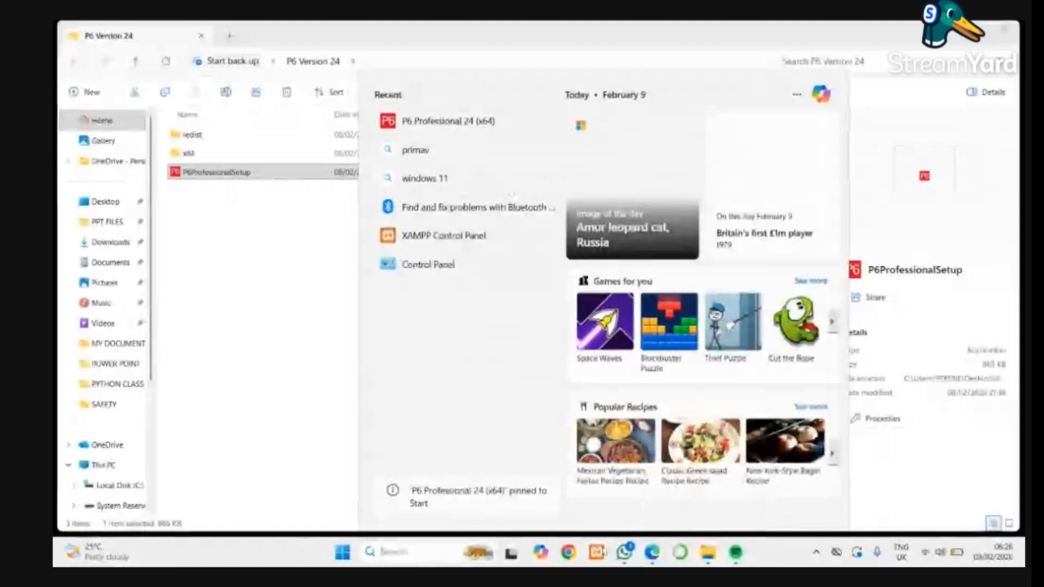
Unpin P6 Professional 24 (x64) from Start and pin it to the taskbar.
right_click(443, 120)
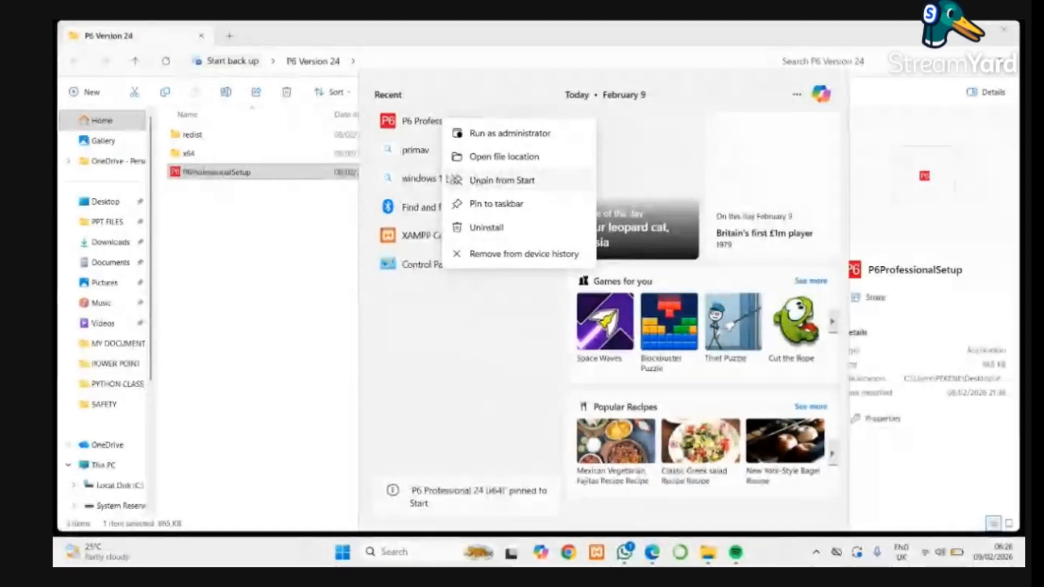
click(456, 180)
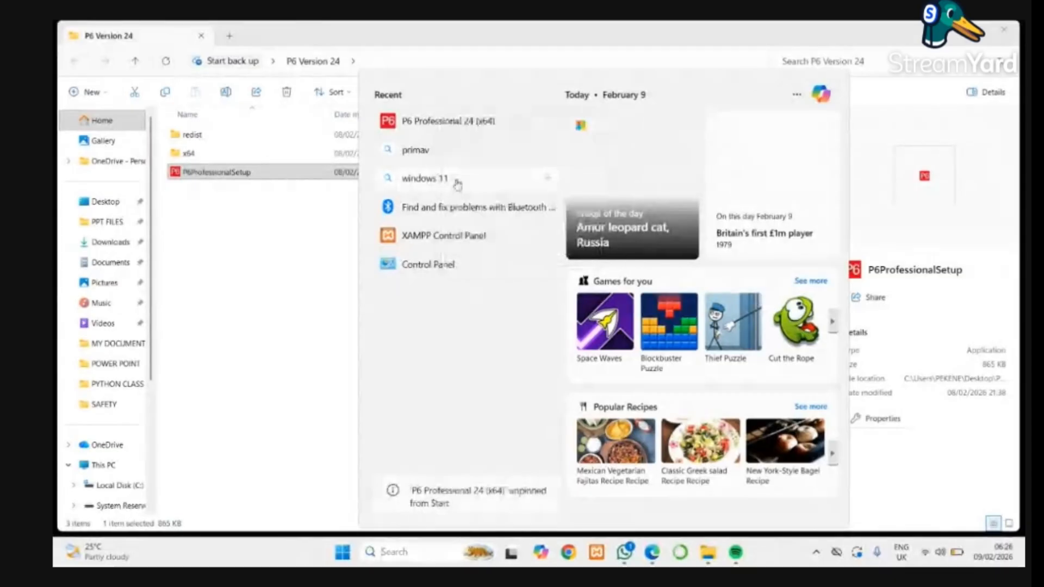
right_click(482, 122)
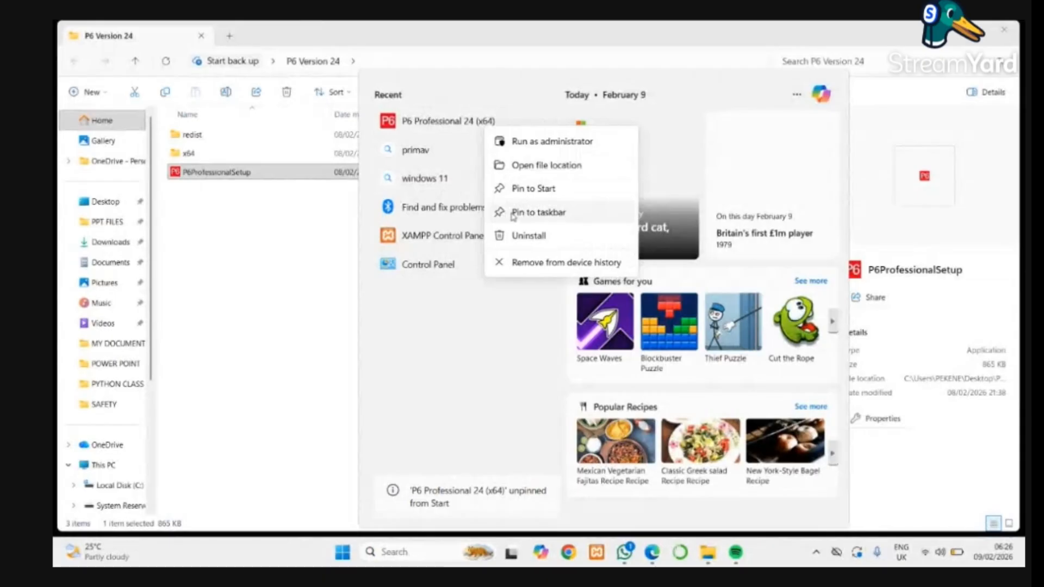
click(514, 216)
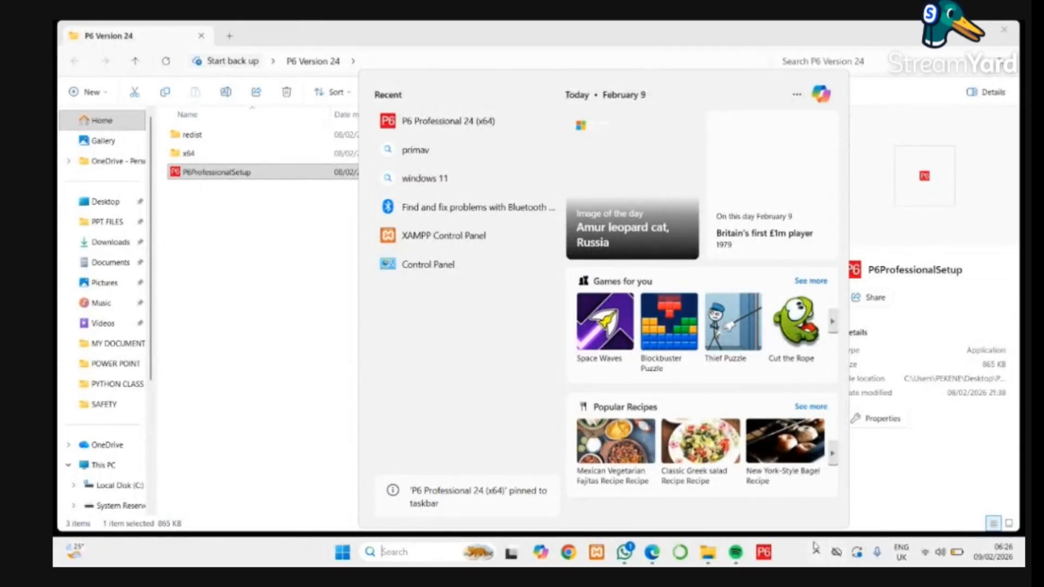
Launch P6 Professional 24 and connect to the database by entering the account password for the prefilled login name.
click(764, 554)
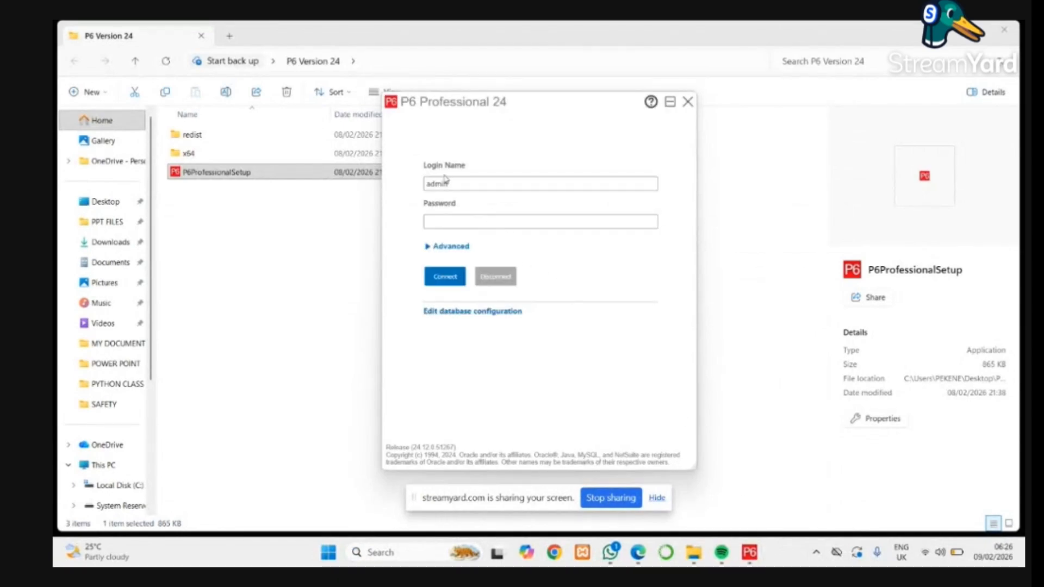
click(477, 222)
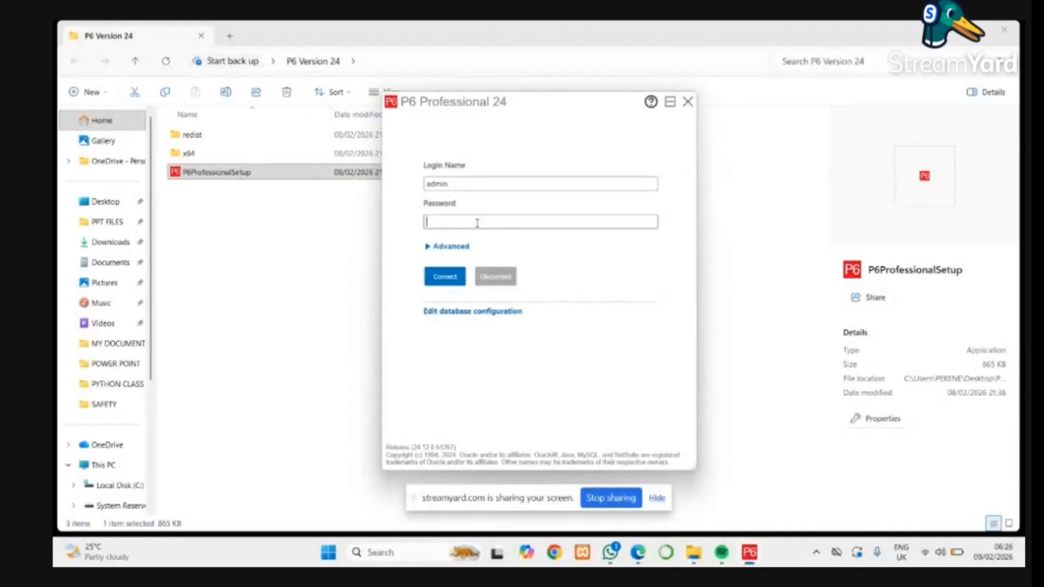
text(admin)
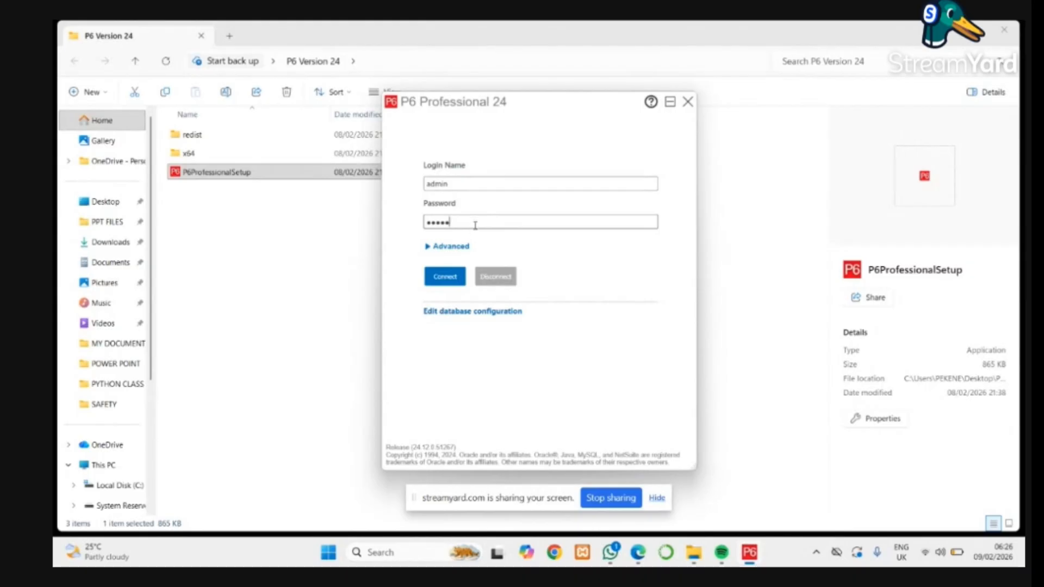
click(450, 279)
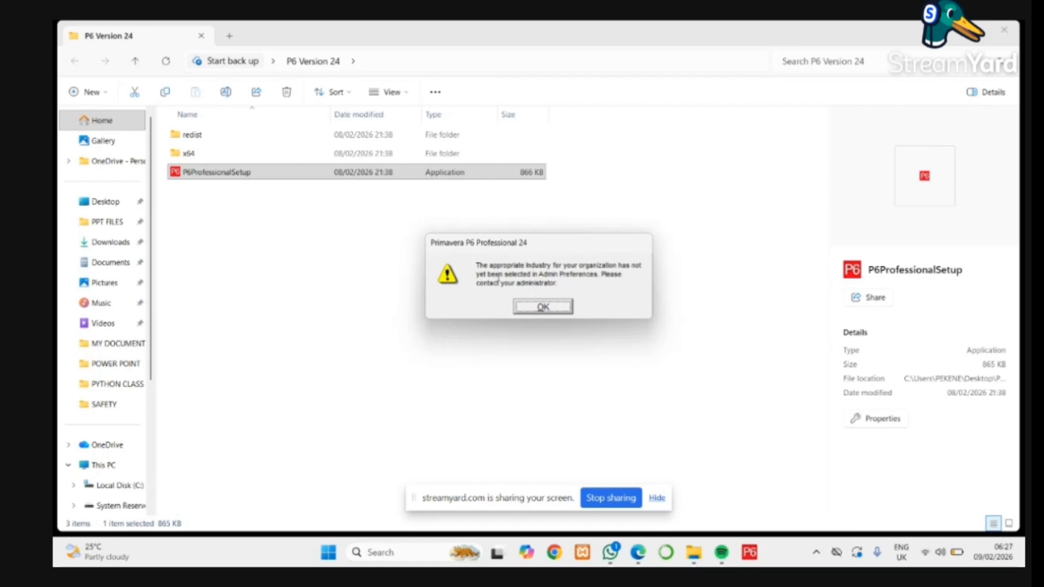
Set the organization's industry to Engineering and Construction in Admin Preferences, then close the preferences and acknowledge the notice.
click(553, 307)
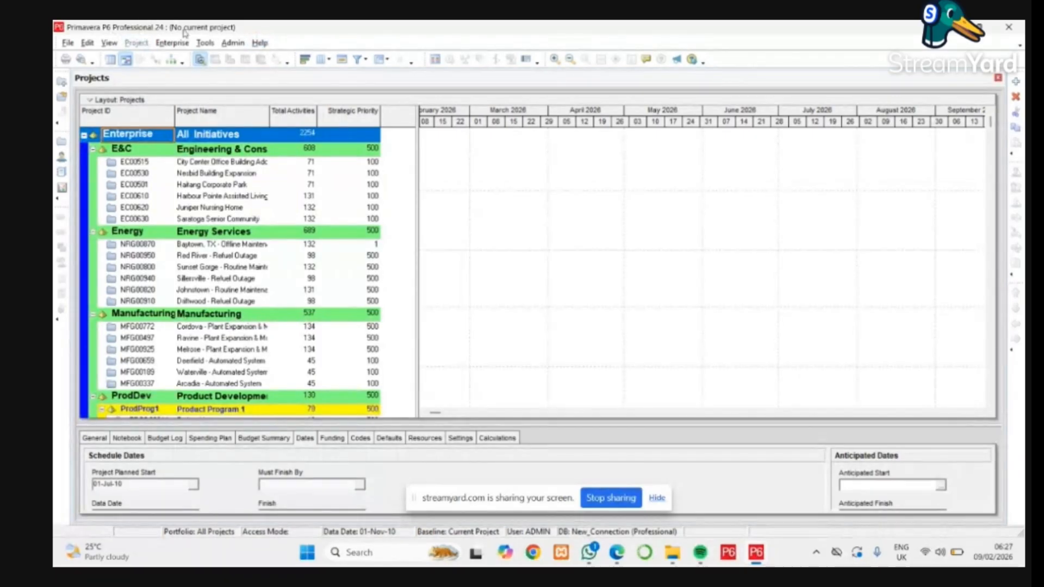
click(234, 44)
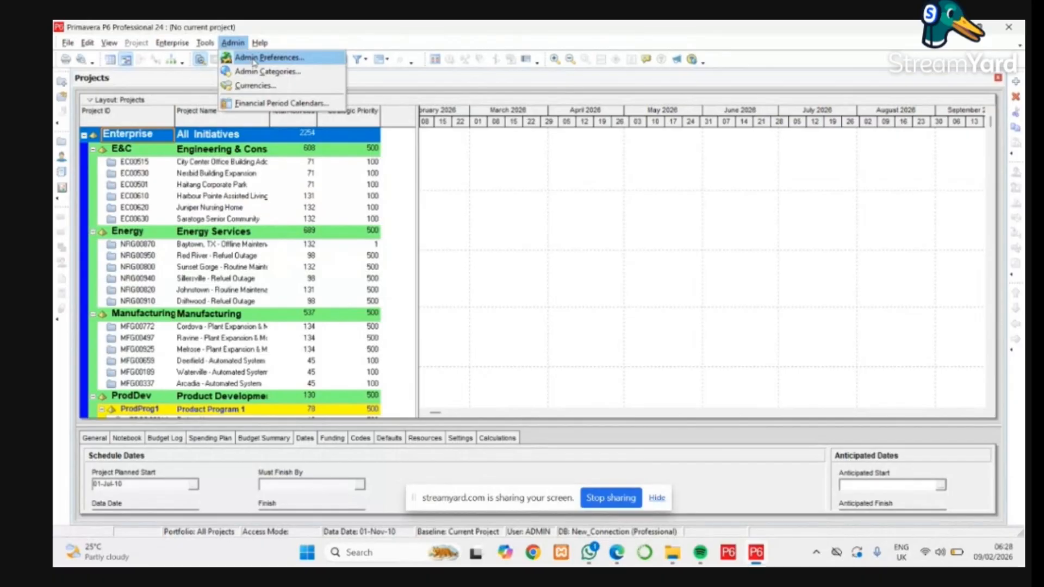
click(253, 58)
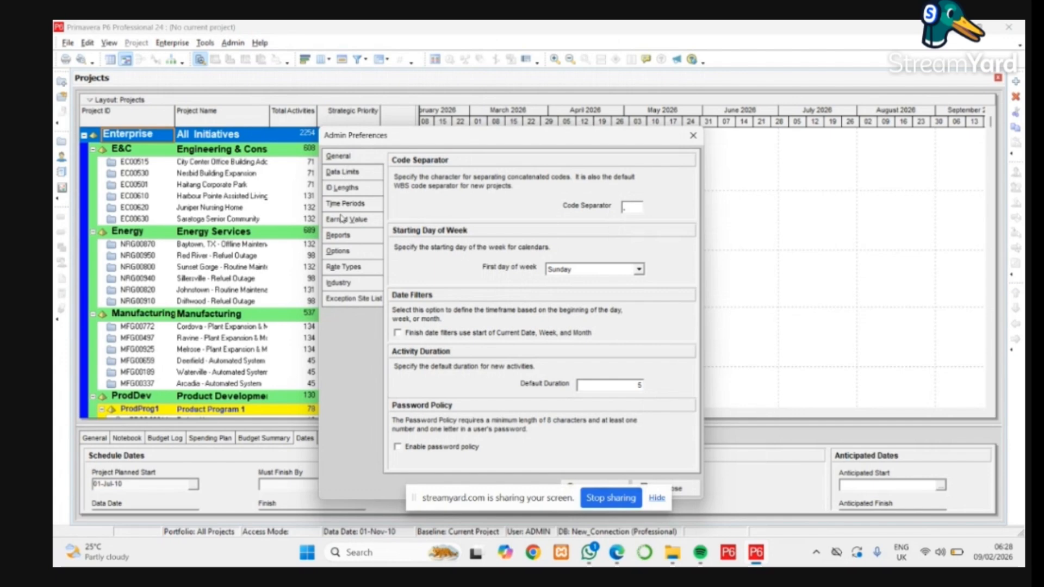
click(344, 283)
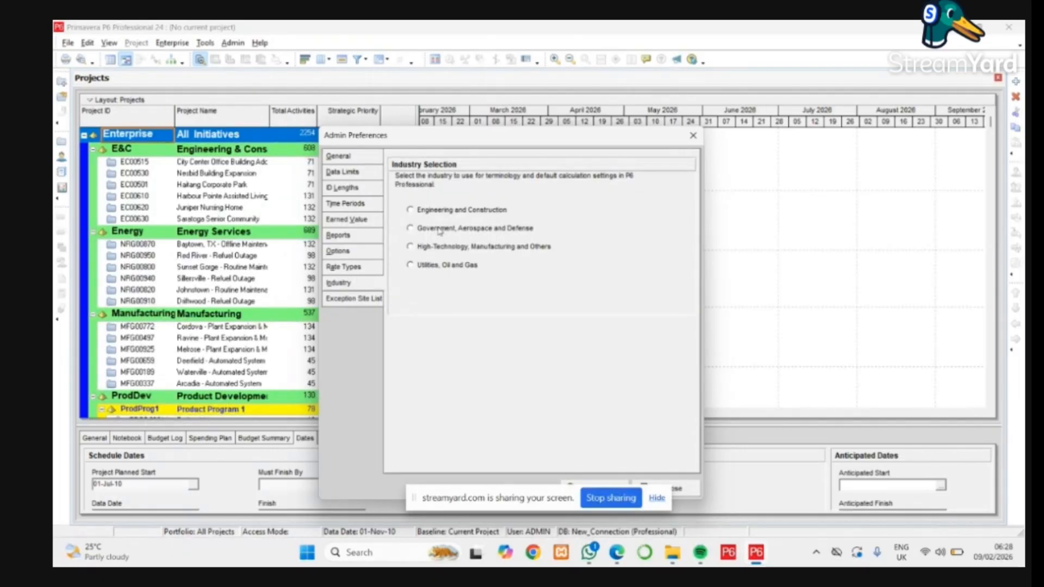
click(411, 211)
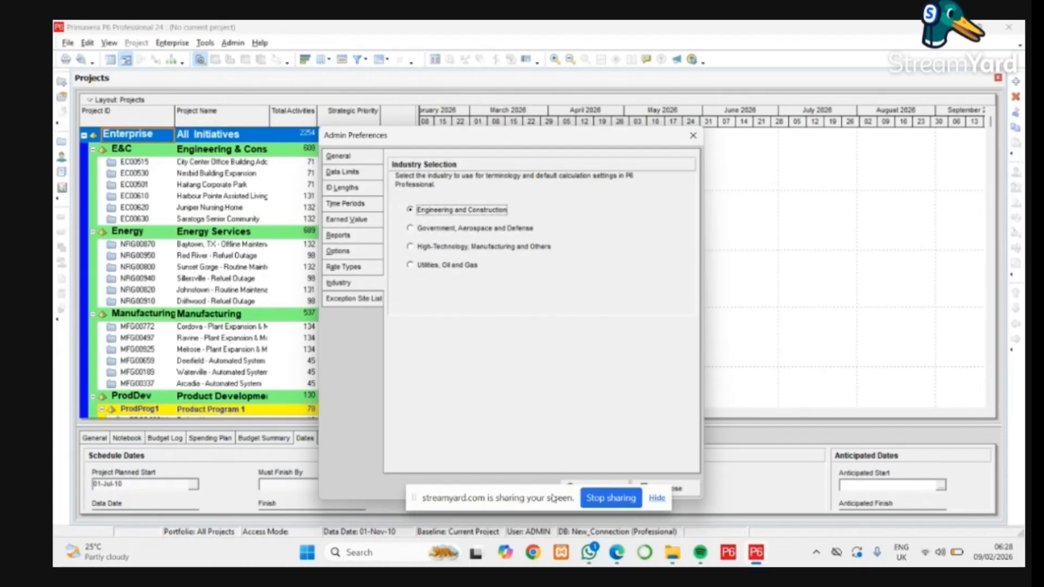
click(658, 499)
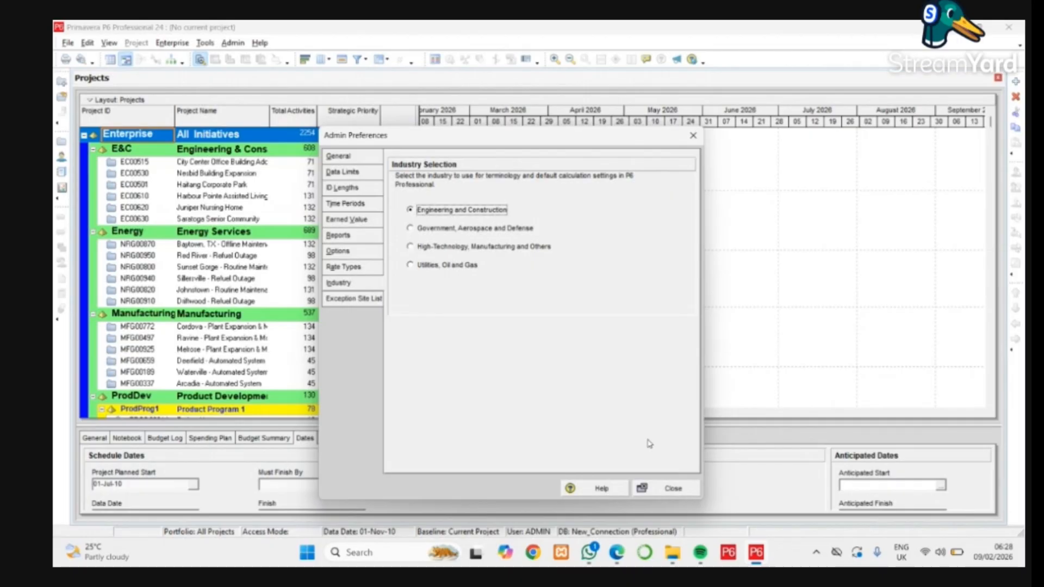
click(678, 489)
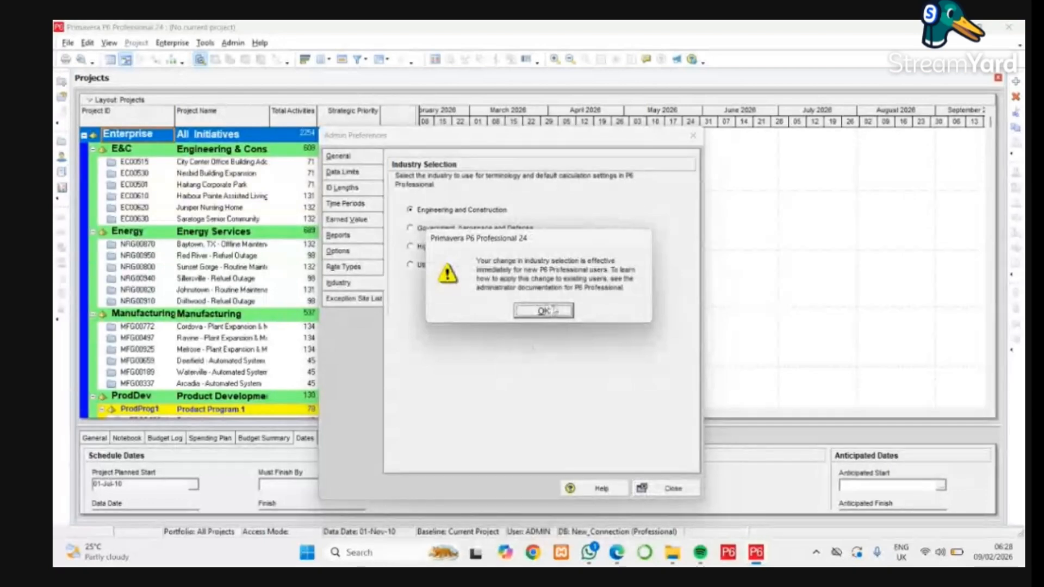
click(545, 311)
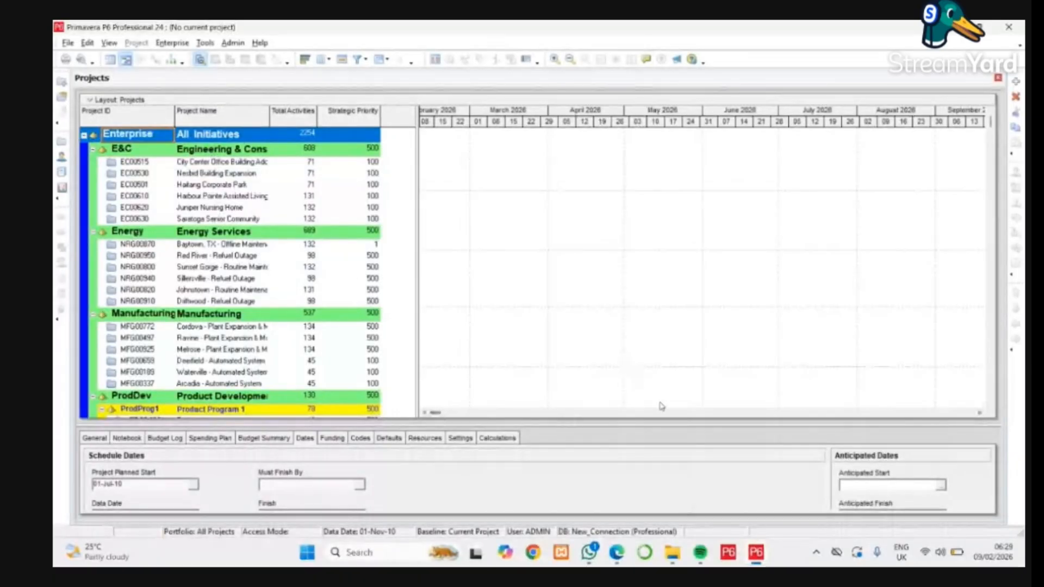
mouse_move(750, 554)
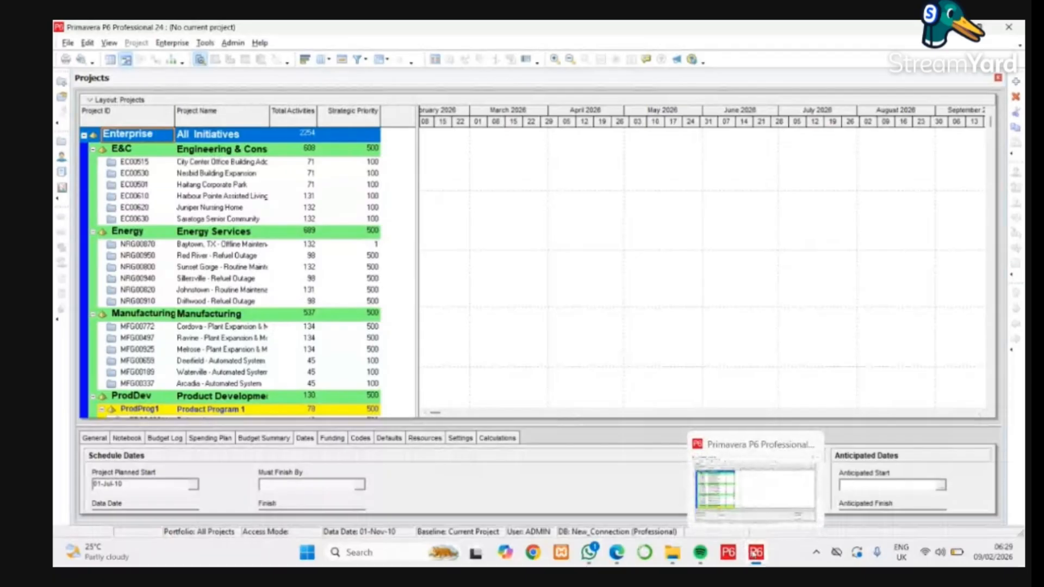